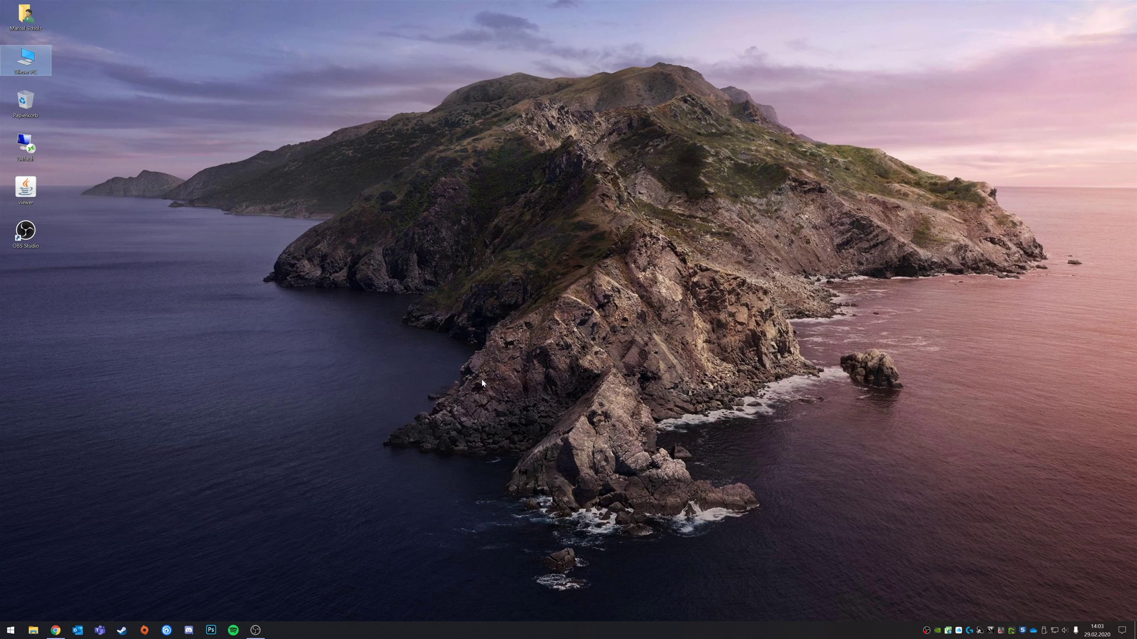
Switch to Chrome, turn off the new admin center view in Microsoft 365 and open the Domänen page of the setup section.
{"action": "left_click", "coordinate": [56, 630]}
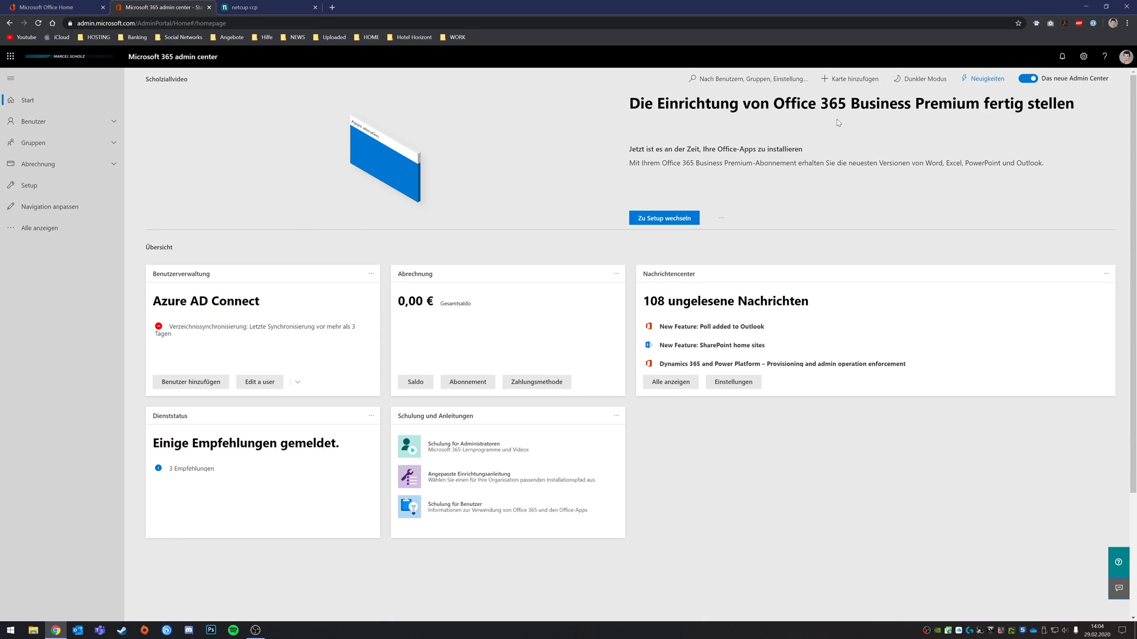
{"action": "left_click", "coordinate": [1028, 78]}
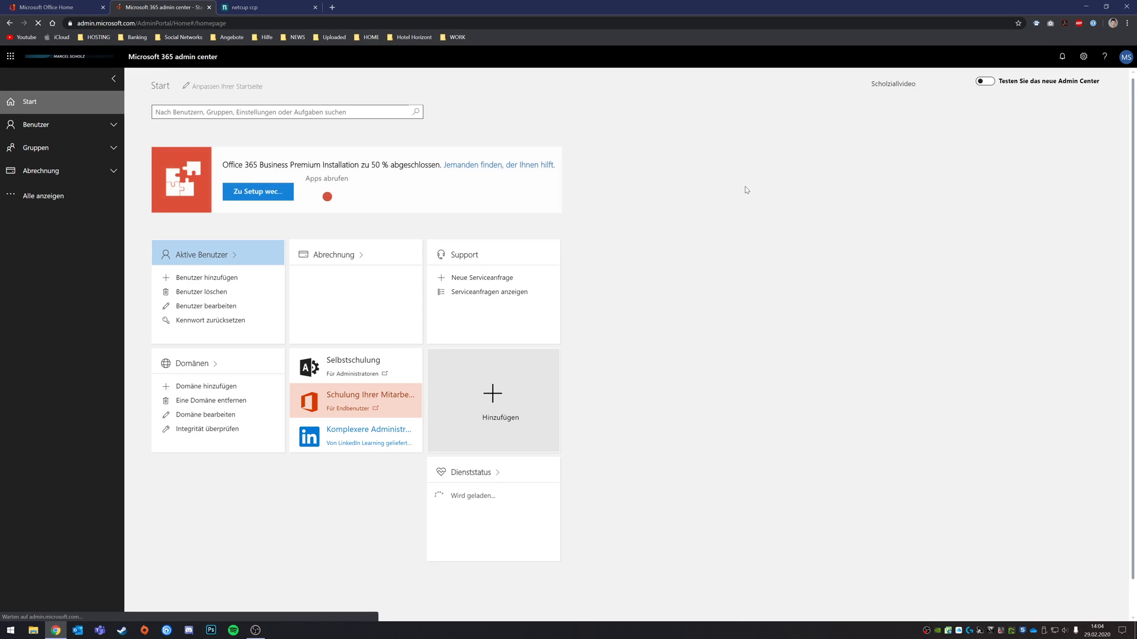
{"action": "left_click", "coordinate": [38, 196]}
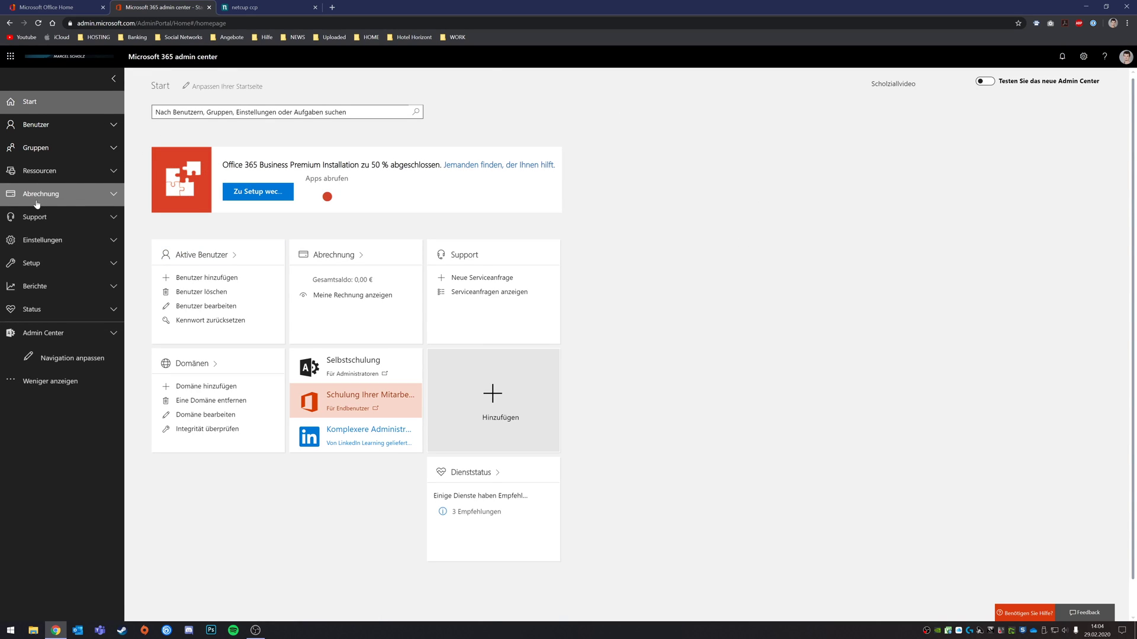
{"action": "left_click", "coordinate": [41, 263]}
{"action": "left_click", "coordinate": [44, 304]}
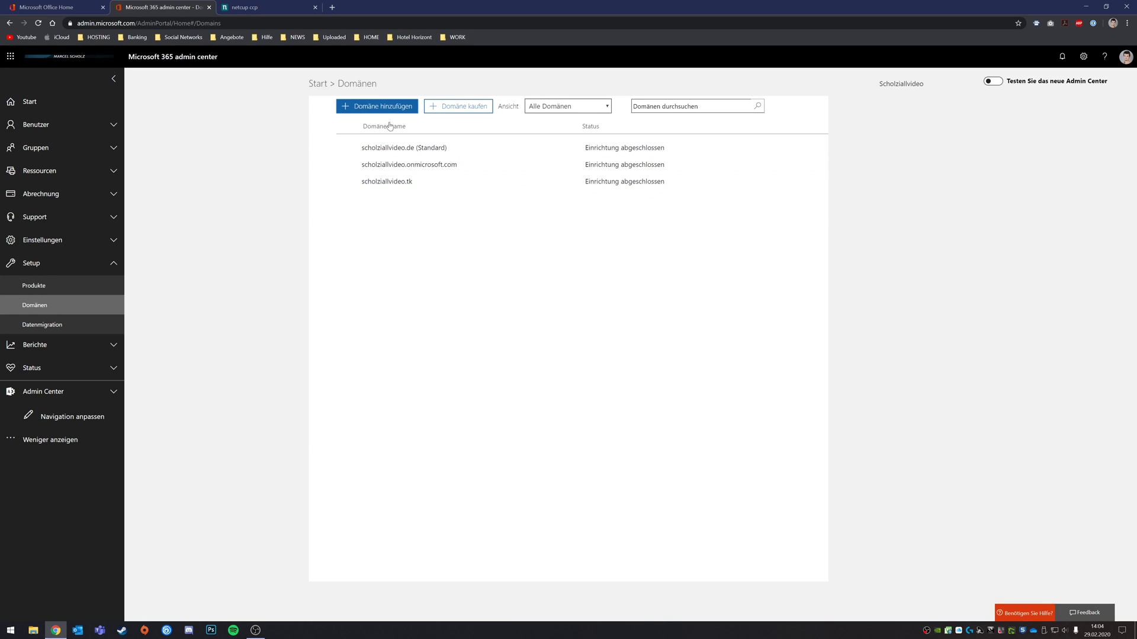
Add scholzit.de as a new domain and continue to its ownership verification.
{"action": "left_click", "coordinate": [369, 109]}
{"action": "type", "text": "scholzit.de"}
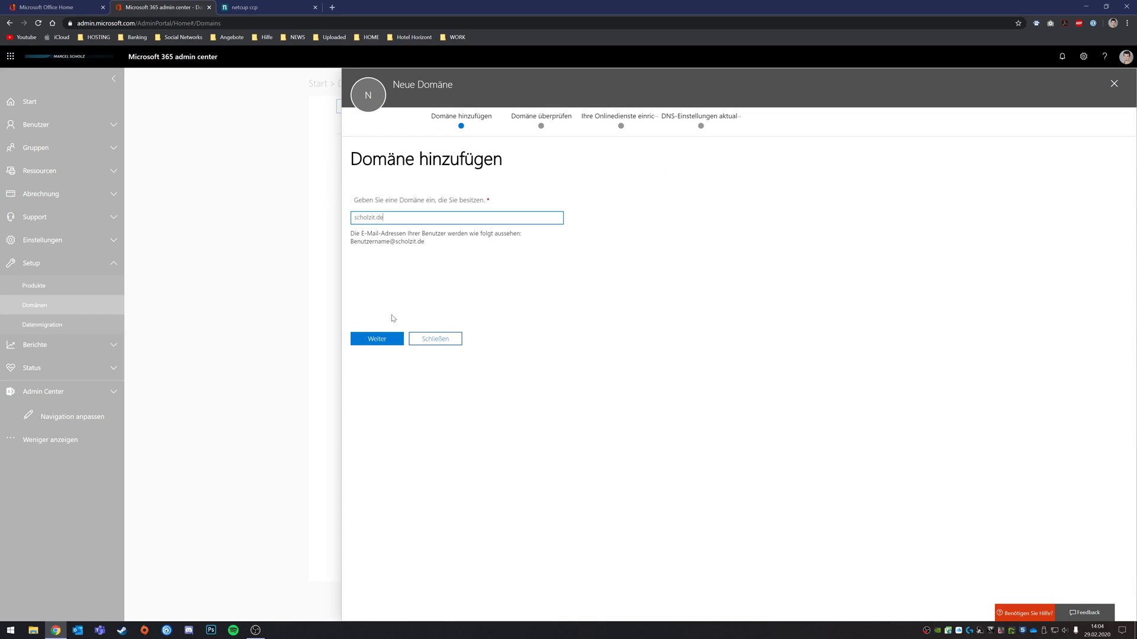
{"action": "left_click", "coordinate": [375, 340]}
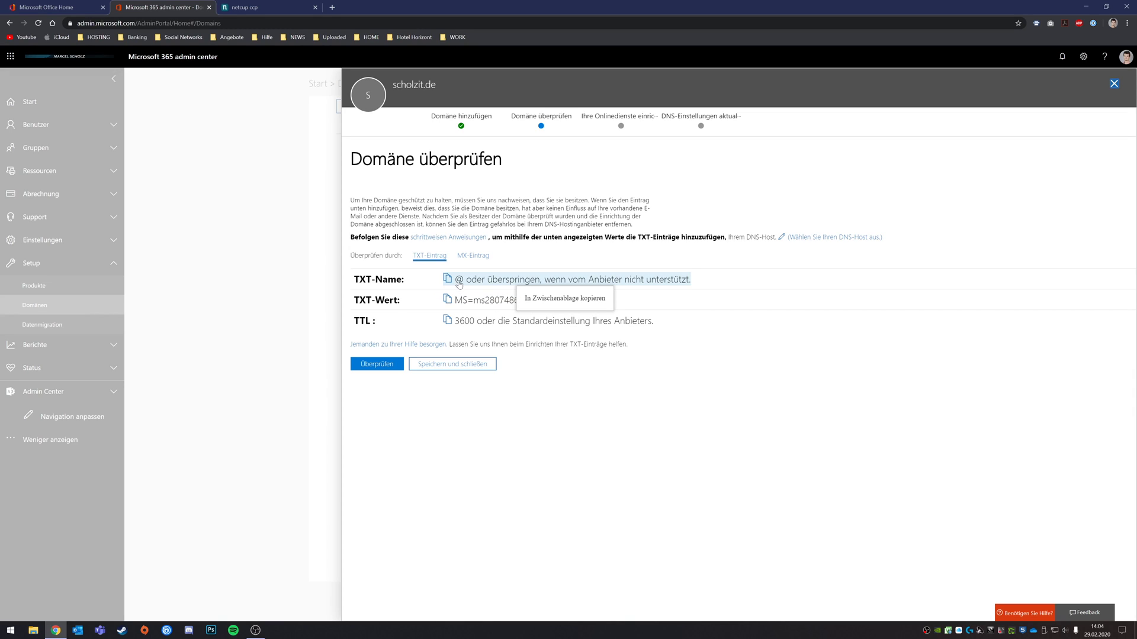
Copy the TXT verification value for scholzit.de and switch to the netcup customer control panel.
{"action": "left_click", "coordinate": [478, 283]}
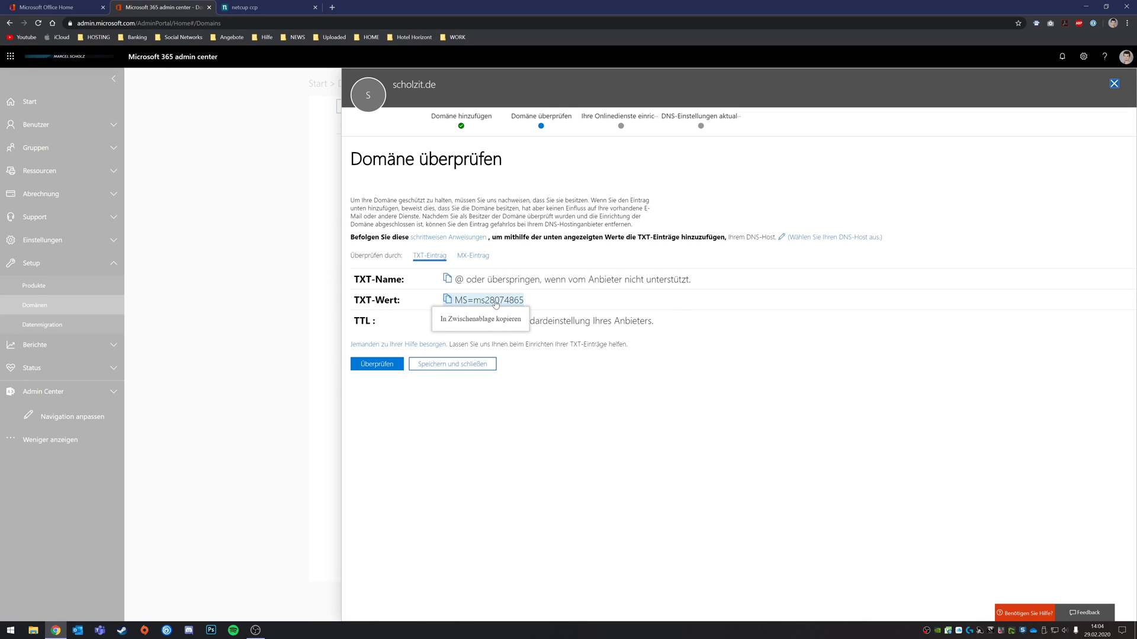
{"action": "left_click", "coordinate": [453, 302]}
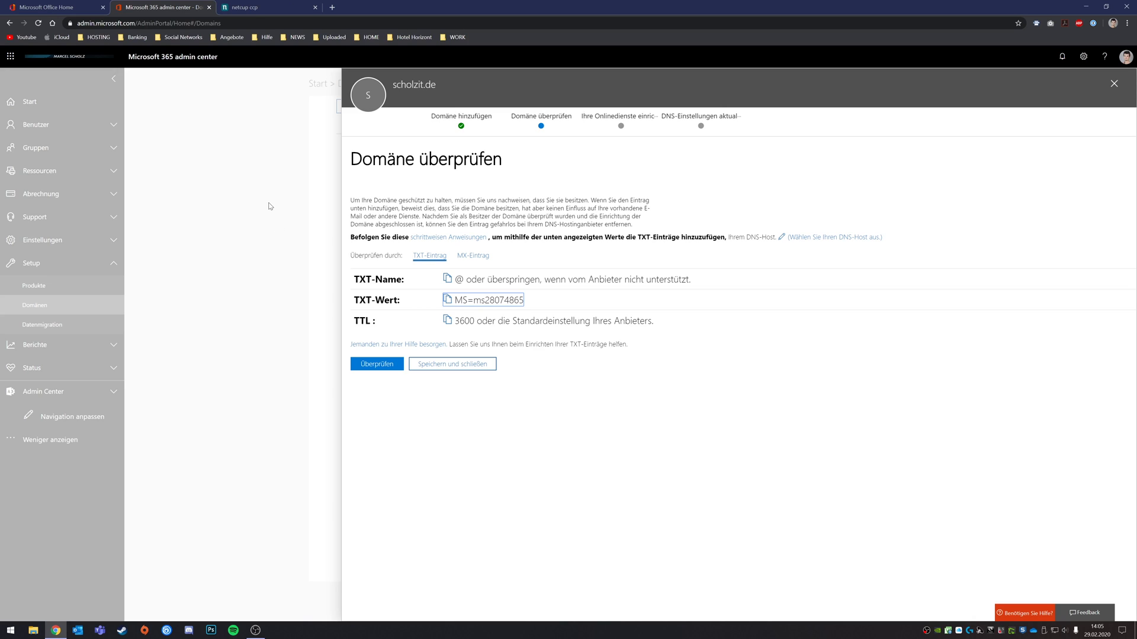
{"action": "left_click", "coordinate": [256, 9]}
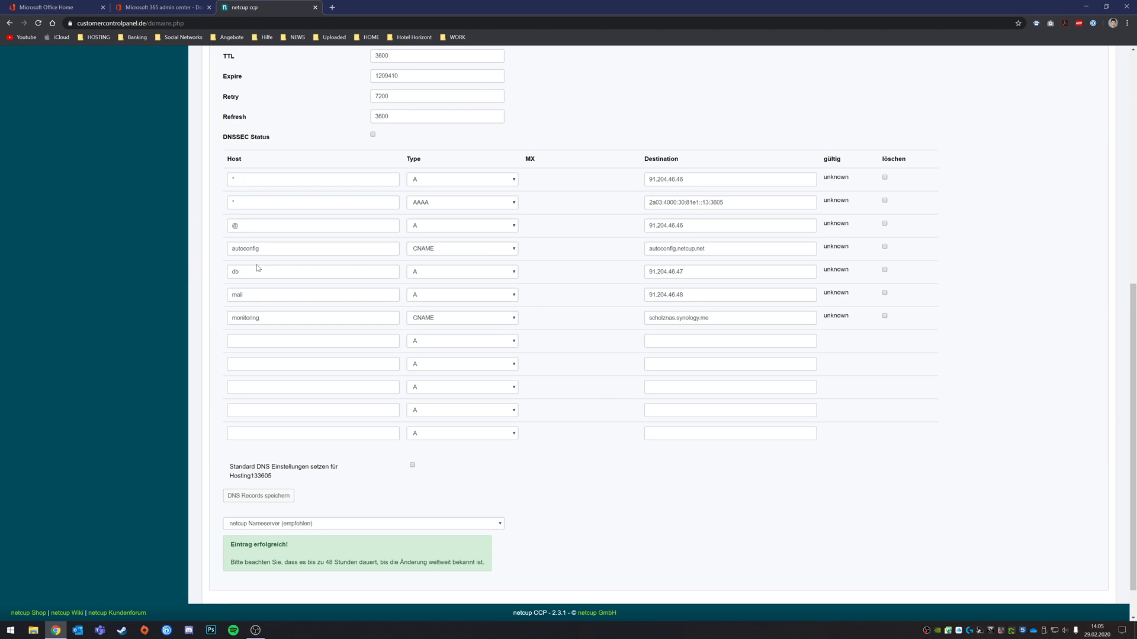
Add a DNS record with host @, type TXT and the copied verification value as destination, and save the DNS zone.
{"action": "left_click", "coordinate": [313, 341]}
{"action": "type", "text": "@"}
{"action": "left_click", "coordinate": [425, 344]}
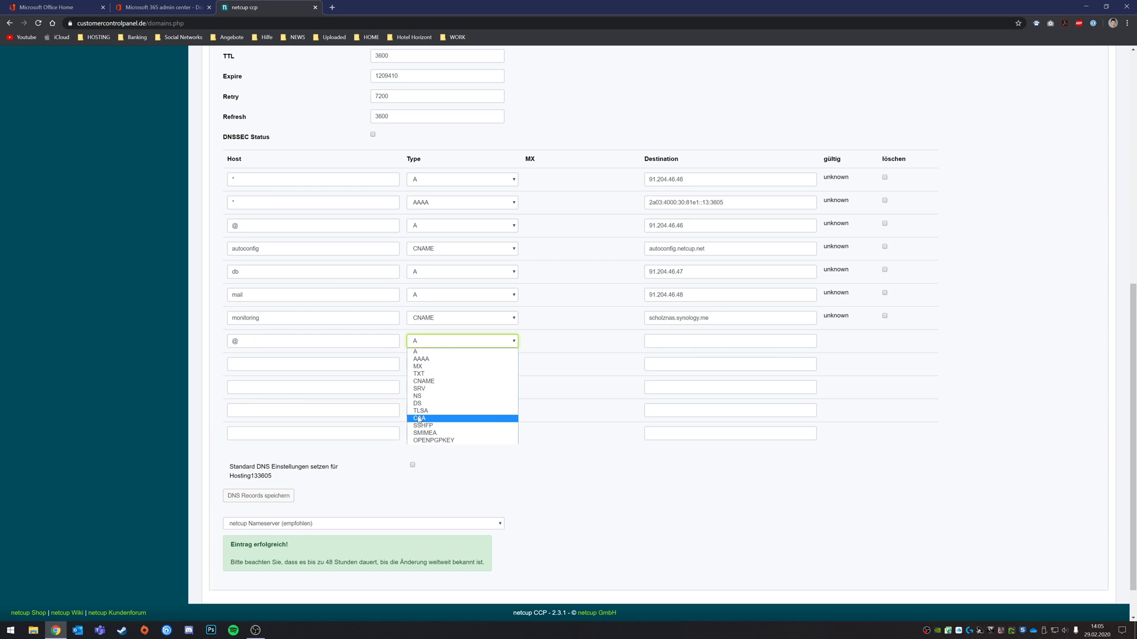
{"action": "left_click", "coordinate": [433, 375]}
{"action": "left_click", "coordinate": [649, 341]}
{"action": "key", "text": "ctrl+v"}
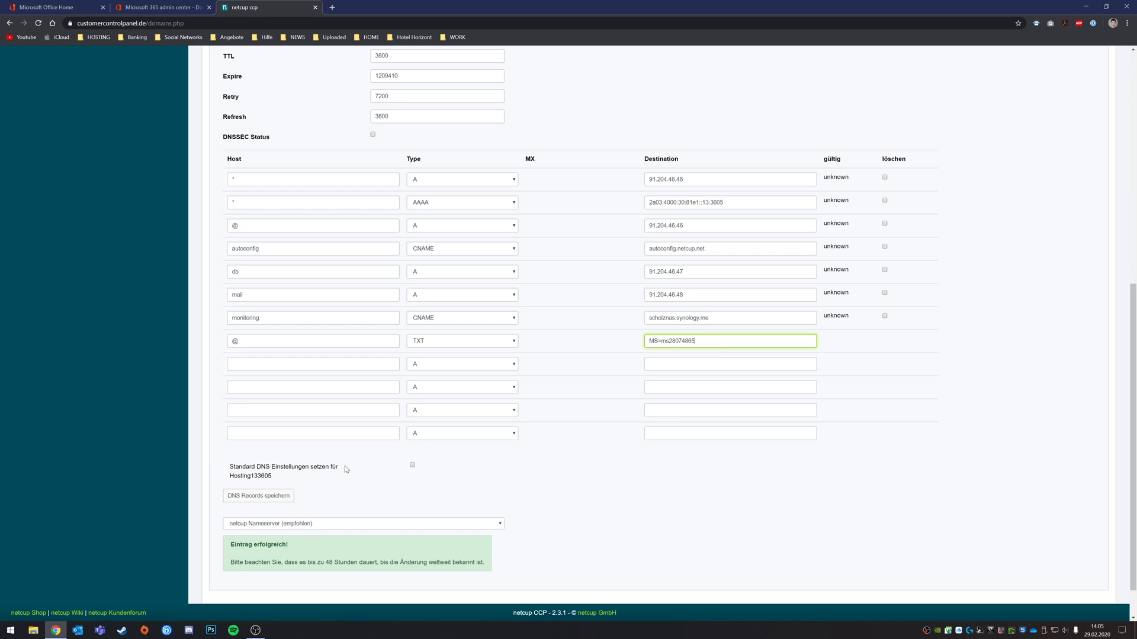
{"action": "left_click", "coordinate": [258, 496]}
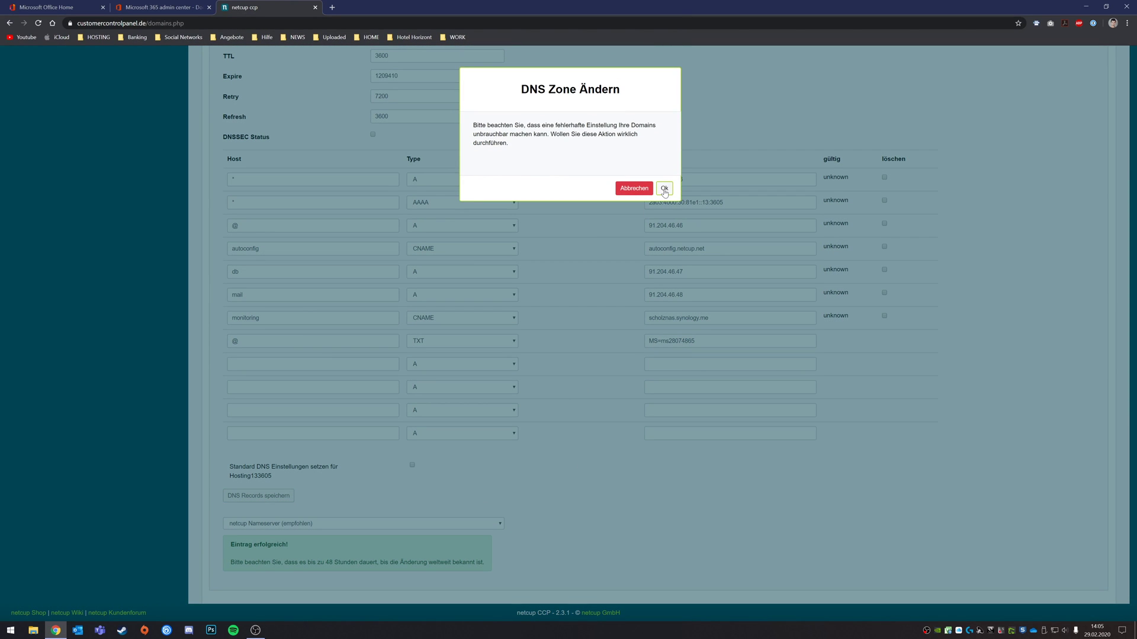
{"action": "left_click", "coordinate": [665, 189]}
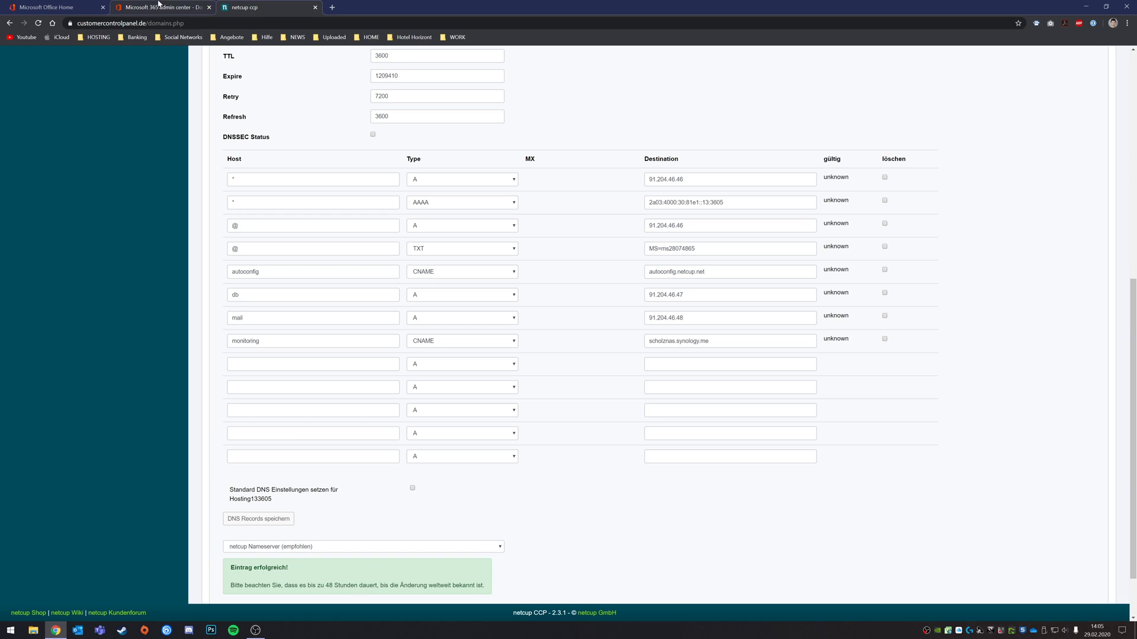
Return to the Microsoft 365 admin center and verify ownership of scholzit.de through its TXT entry, repeating the check.
{"action": "left_click", "coordinate": [159, 7]}
{"action": "left_click", "coordinate": [448, 299]}
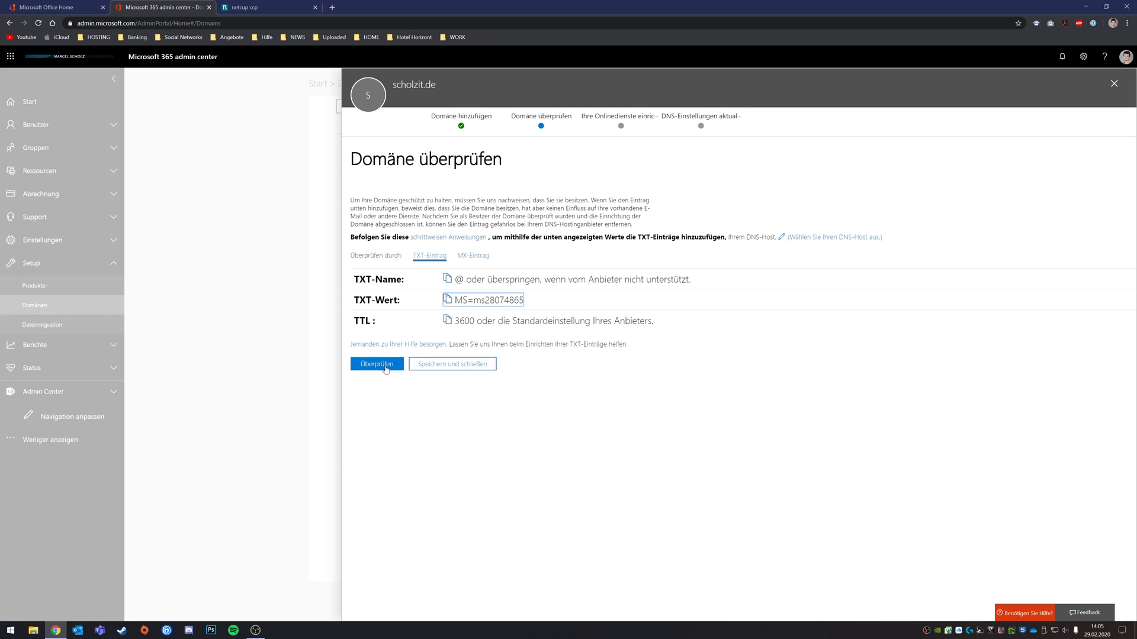
{"action": "left_click", "coordinate": [386, 365]}
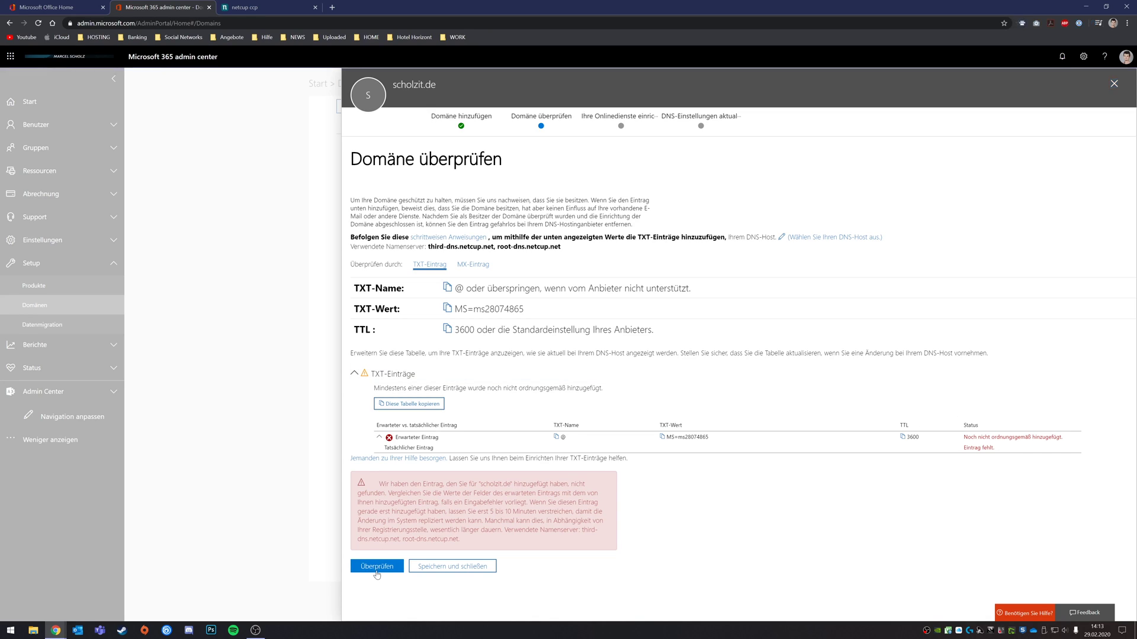
{"action": "left_click", "coordinate": [377, 567]}
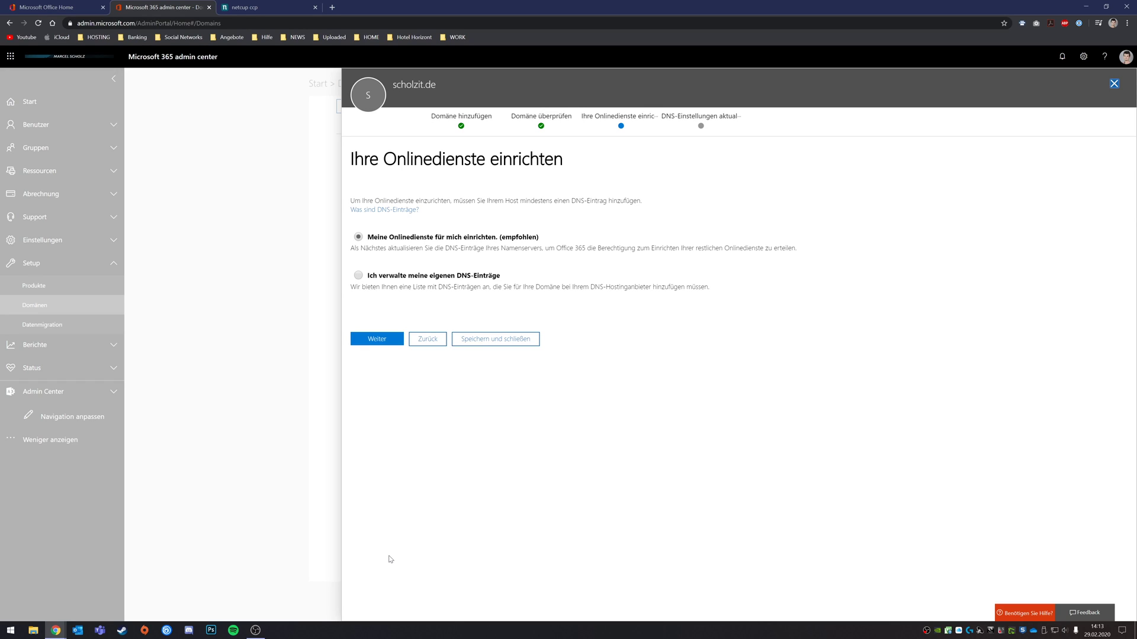
Choose to manage the DNS entries yourself and continue with only Exchange selected as online service.
{"action": "left_click", "coordinate": [358, 276]}
{"action": "left_click", "coordinate": [378, 337]}
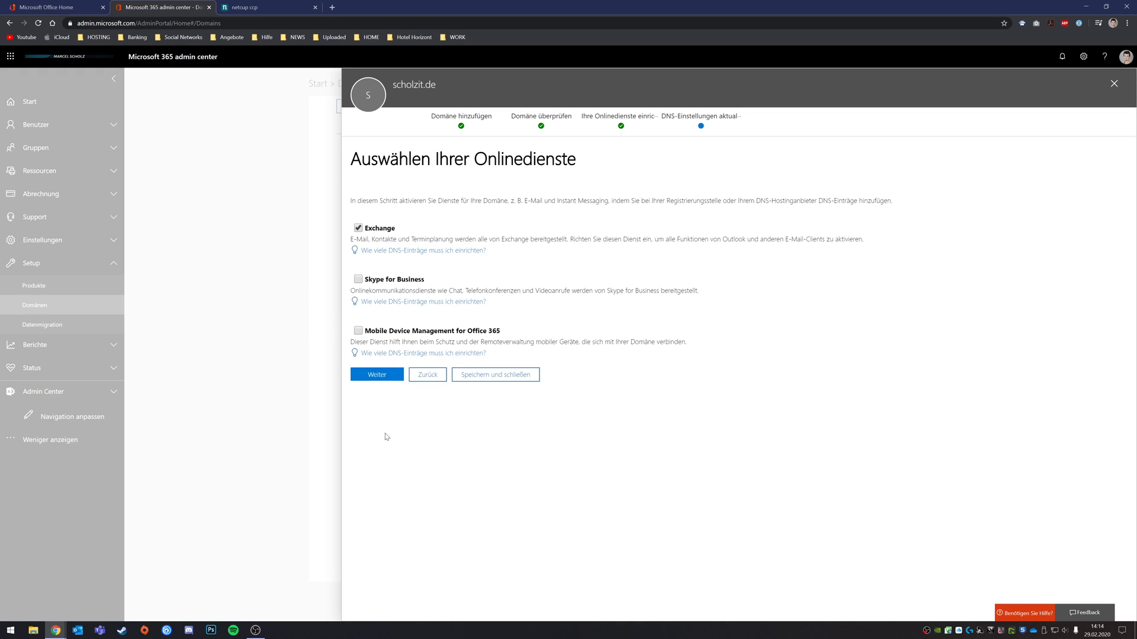
{"action": "left_click", "coordinate": [373, 380]}
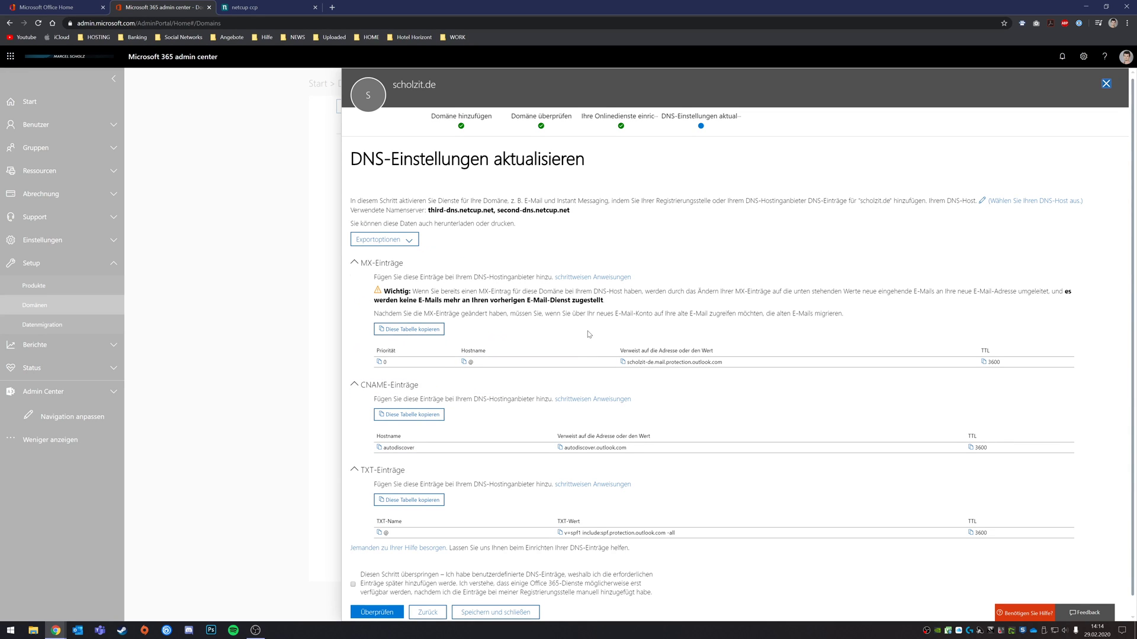
Copy the MX target from the required DNS entries and set the first empty netcup record to type MX.
{"action": "scroll", "coordinate": [589, 335], "scroll_direction": "down", "scroll_amount": 1}
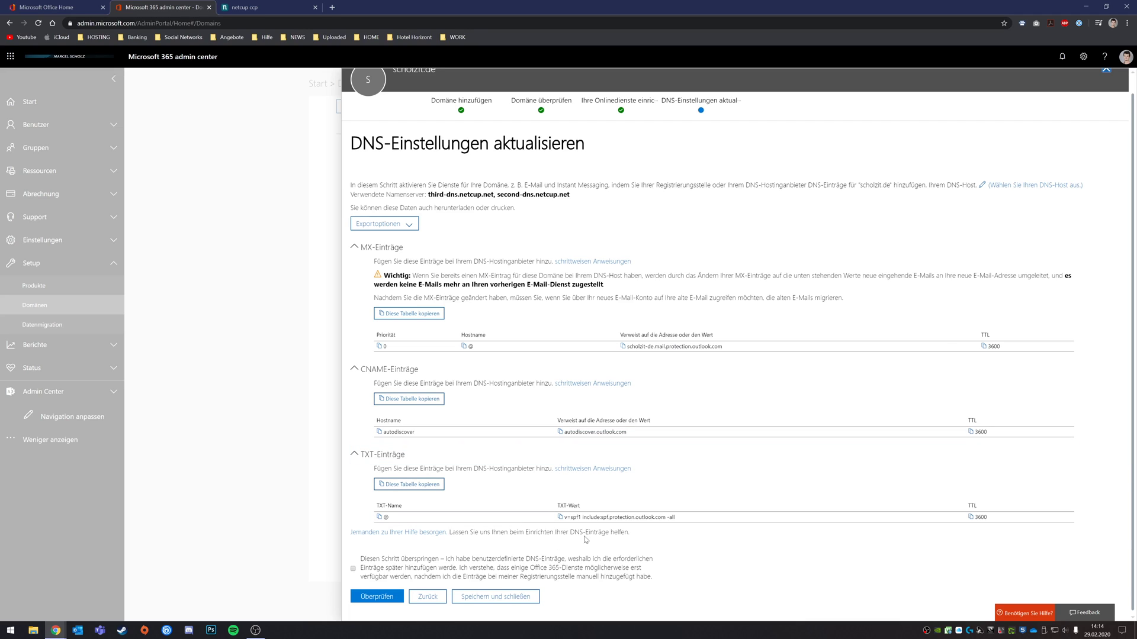
{"action": "left_click", "coordinate": [624, 348]}
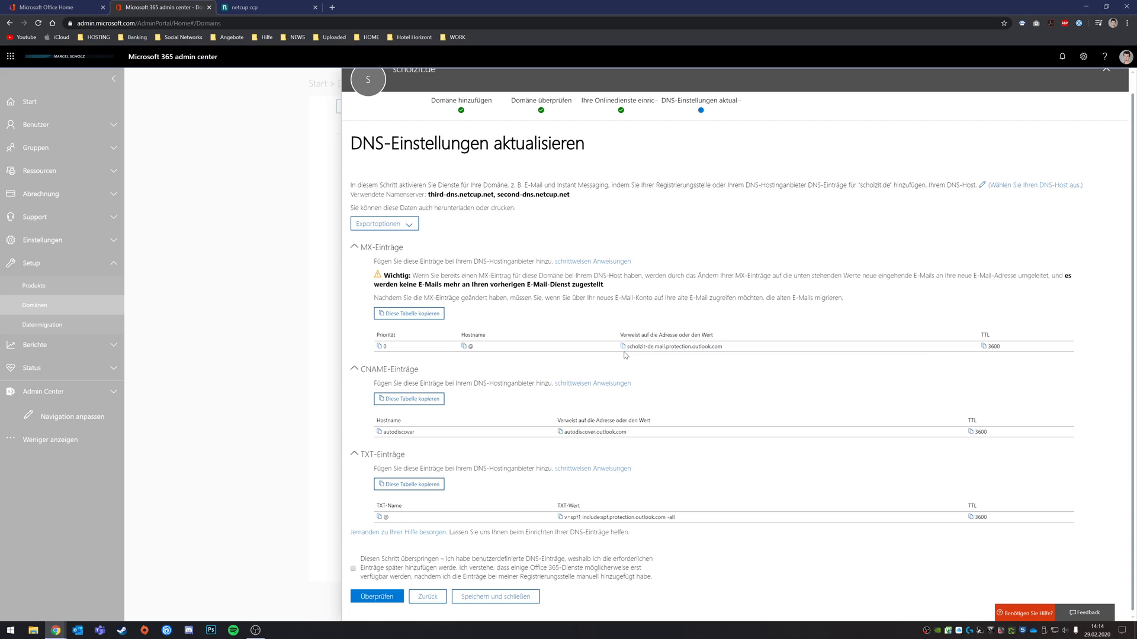
{"action": "left_click", "coordinate": [244, 7]}
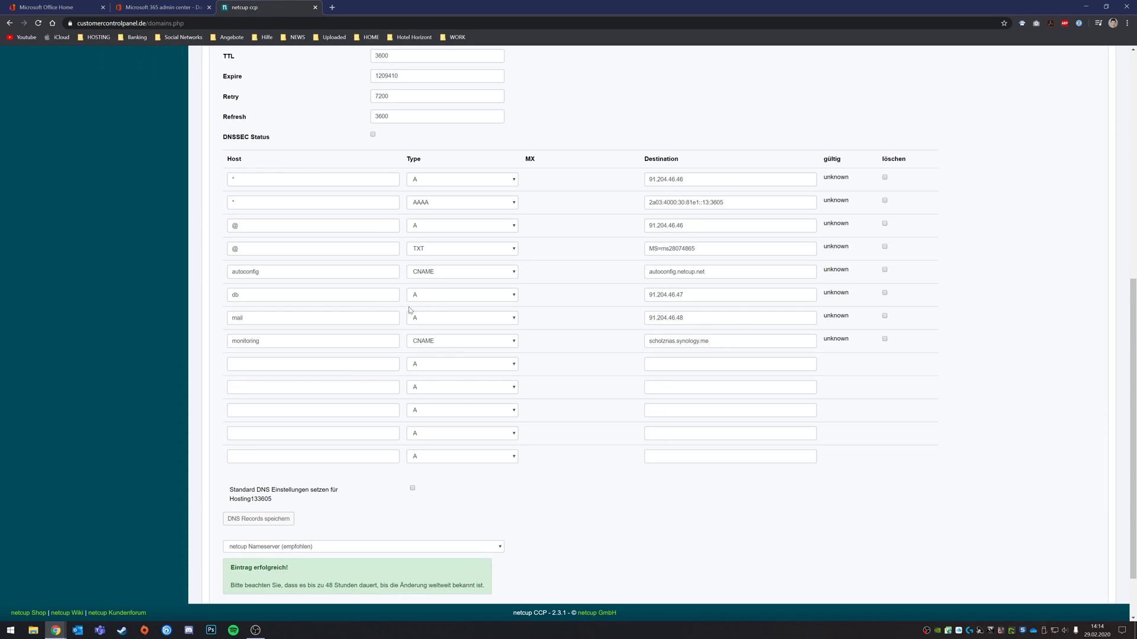
{"action": "left_click", "coordinate": [432, 366]}
{"action": "left_click", "coordinate": [426, 398]}
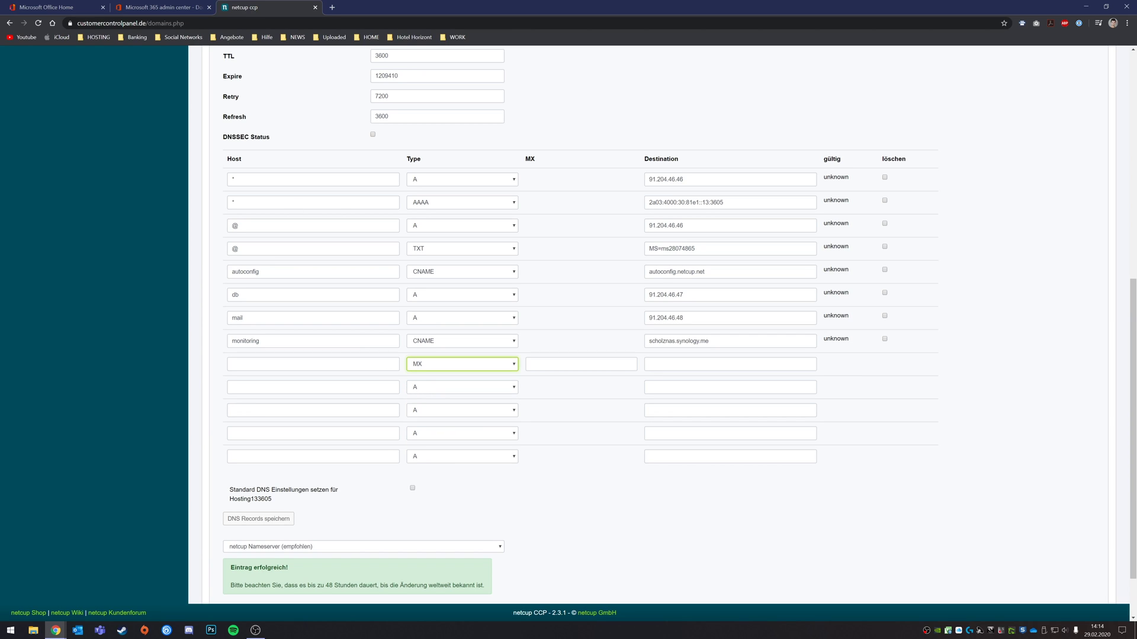
{"action": "left_click", "coordinate": [151, 7]}
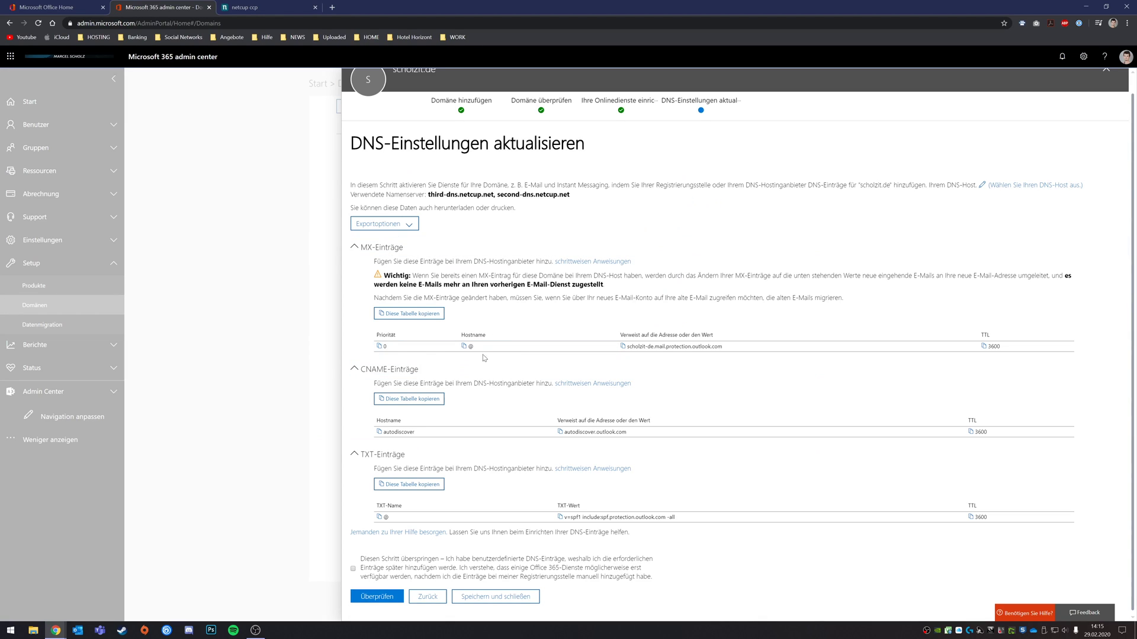
{"action": "left_click", "coordinate": [244, 7]}
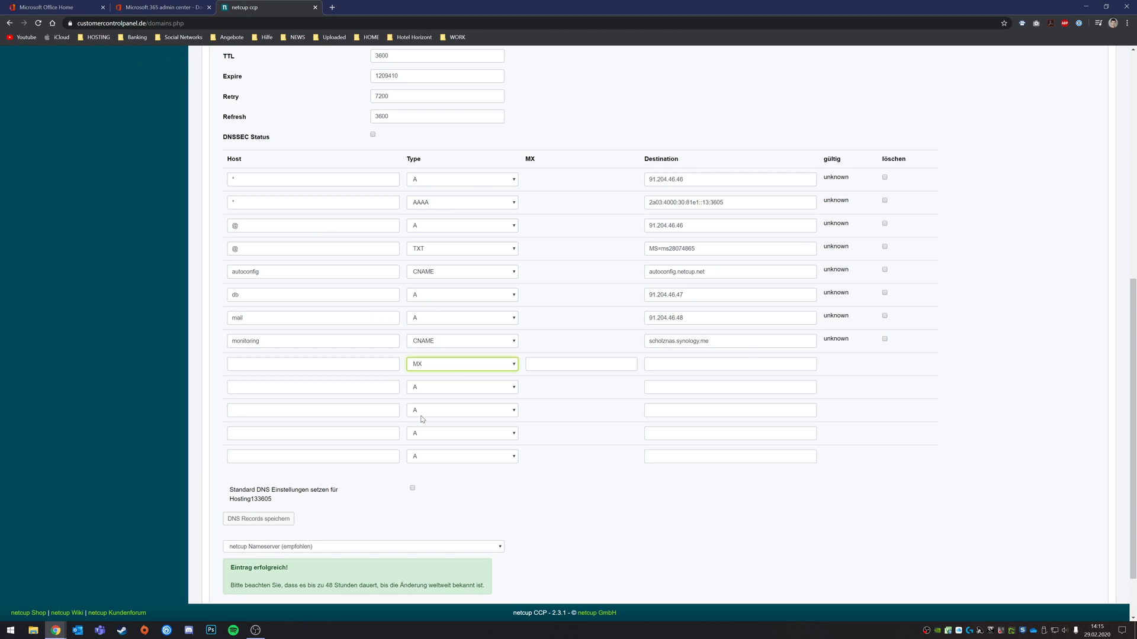
Complete the MX (@, priority 0, scholzit-de.mail.protection.outlook.com), CNAME (autodiscover, autodiscover.outlook.com) and TXT (@, v=spf1 include:spf.protection.outlook.com -all) records and save the DNS zone.
{"action": "left_click", "coordinate": [312, 364]}
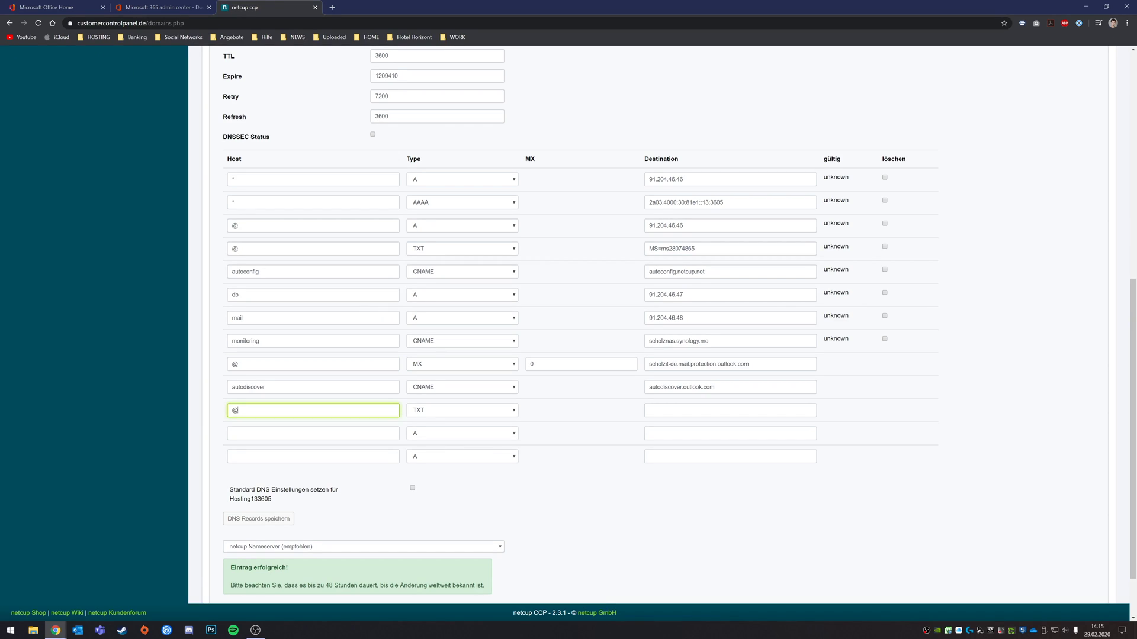
{"action": "left_click", "coordinate": [668, 407]}
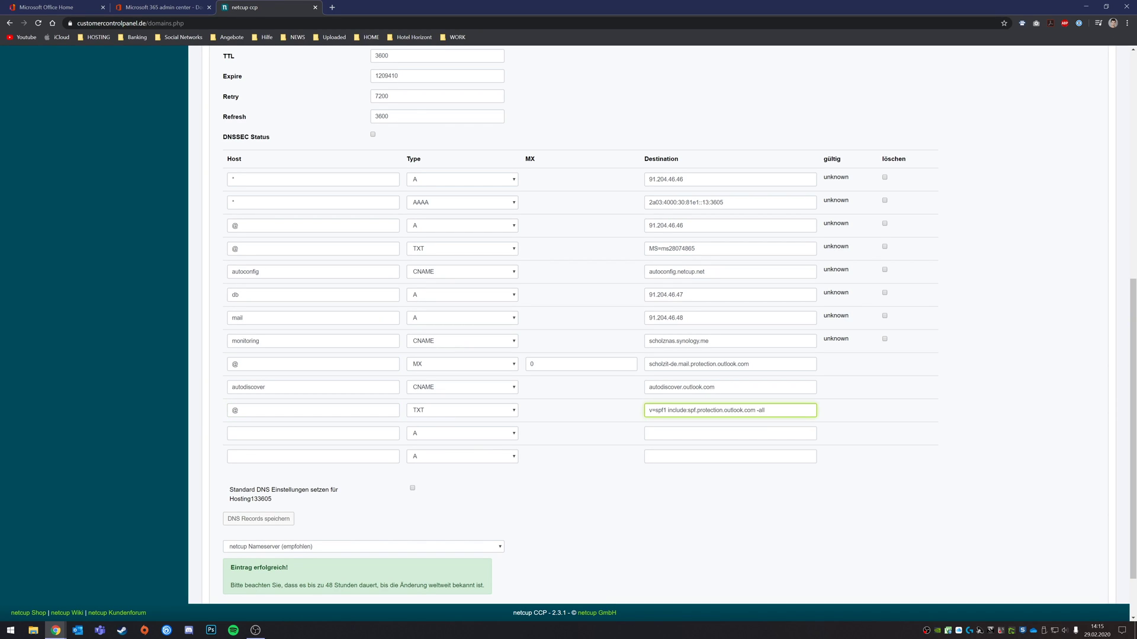
{"action": "left_click", "coordinate": [258, 518]}
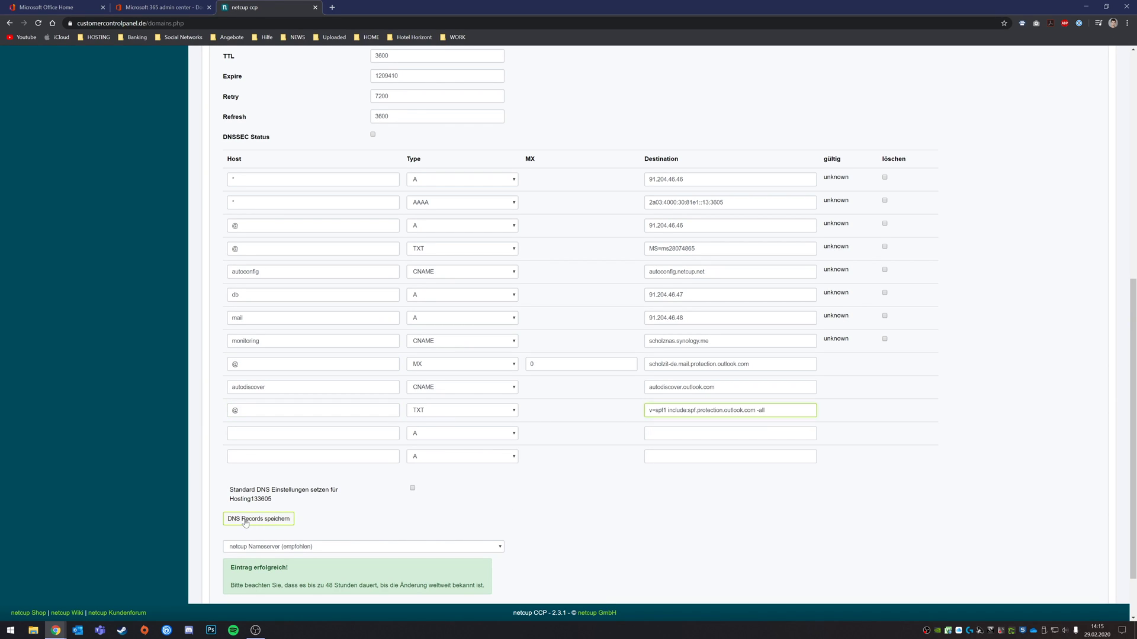
{"action": "left_click", "coordinate": [663, 189]}
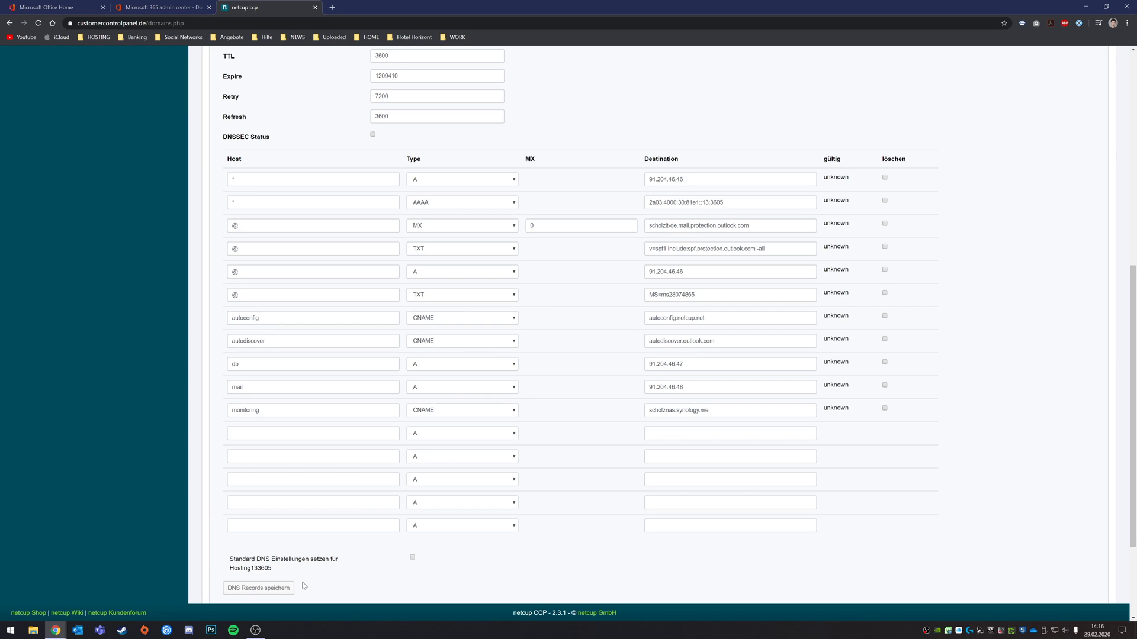
Return to the Microsoft 365 admin center, check the MX, CNAME and TXT entries until they are accepted, and finish the domain setup.
{"action": "left_click", "coordinate": [140, 6]}
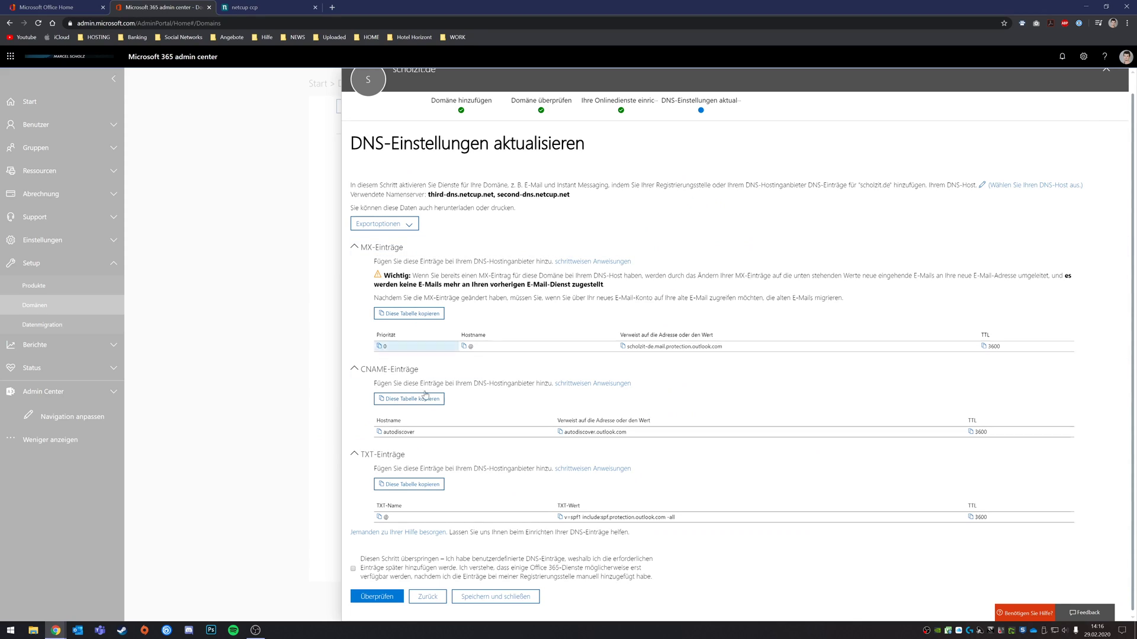
{"action": "left_click", "coordinate": [377, 597]}
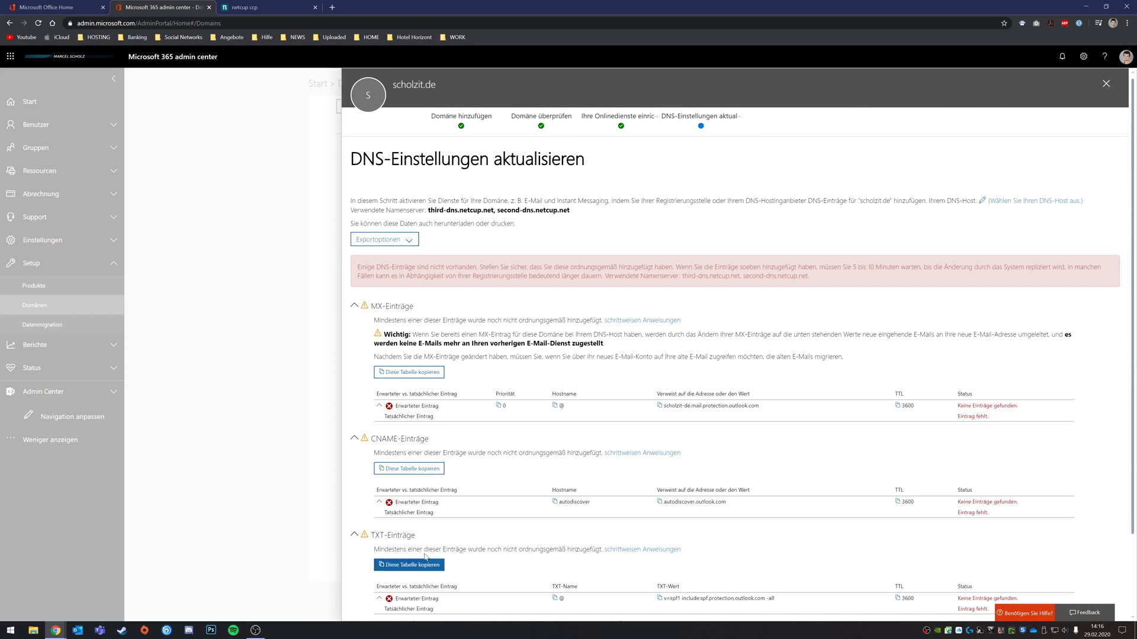
{"action": "scroll", "coordinate": [536, 474], "scroll_direction": "down", "scroll_amount": 2}
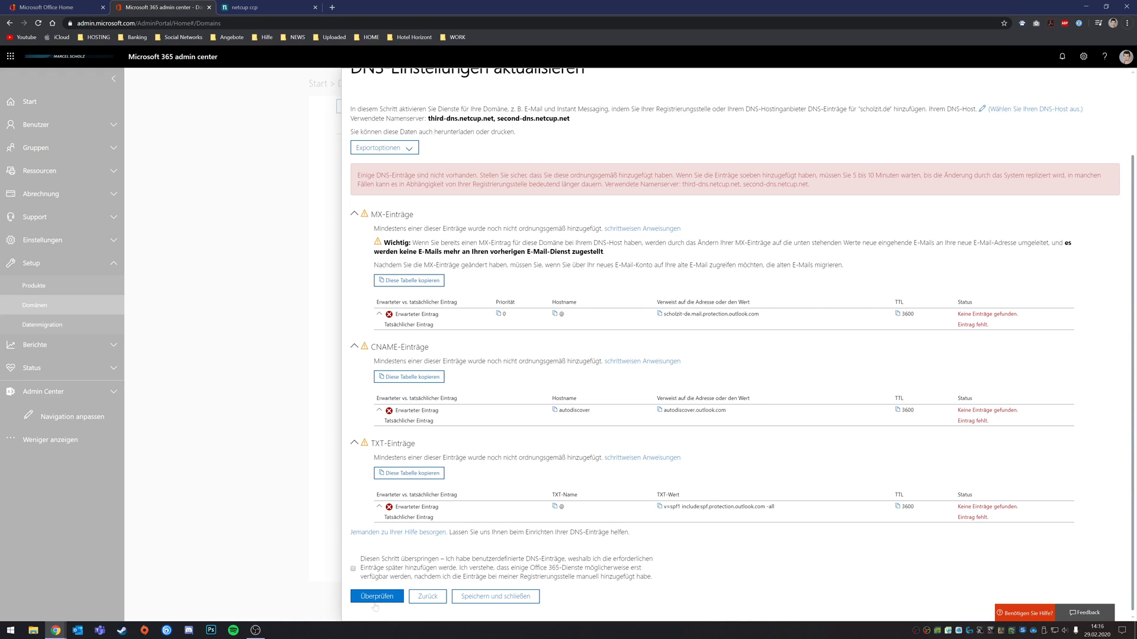
{"action": "left_click", "coordinate": [374, 597]}
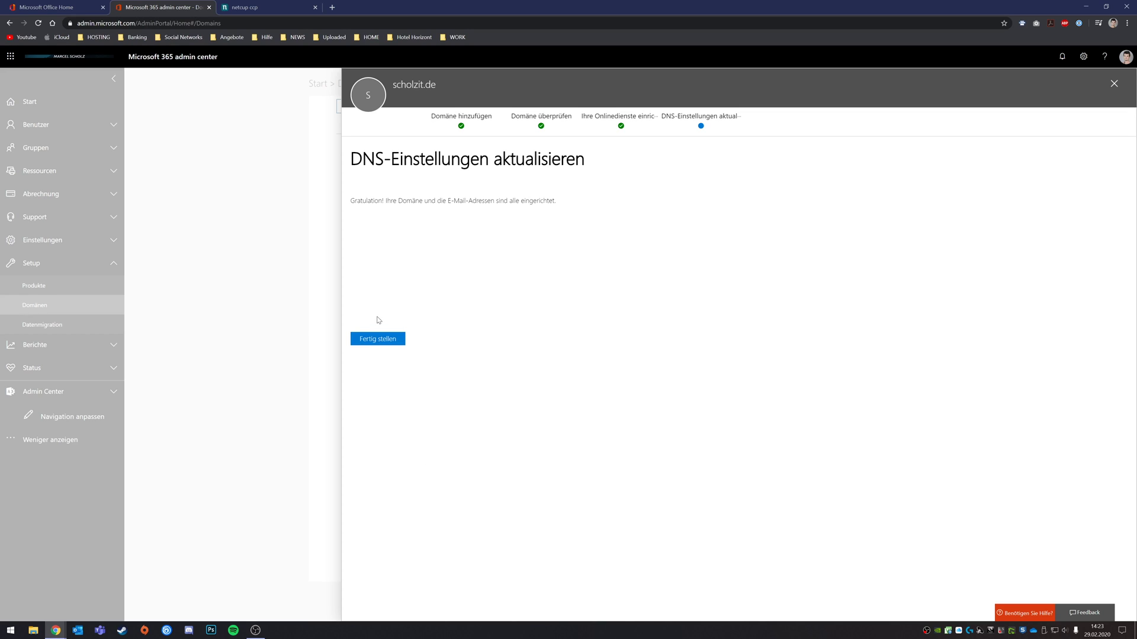
{"action": "left_click", "coordinate": [375, 339]}
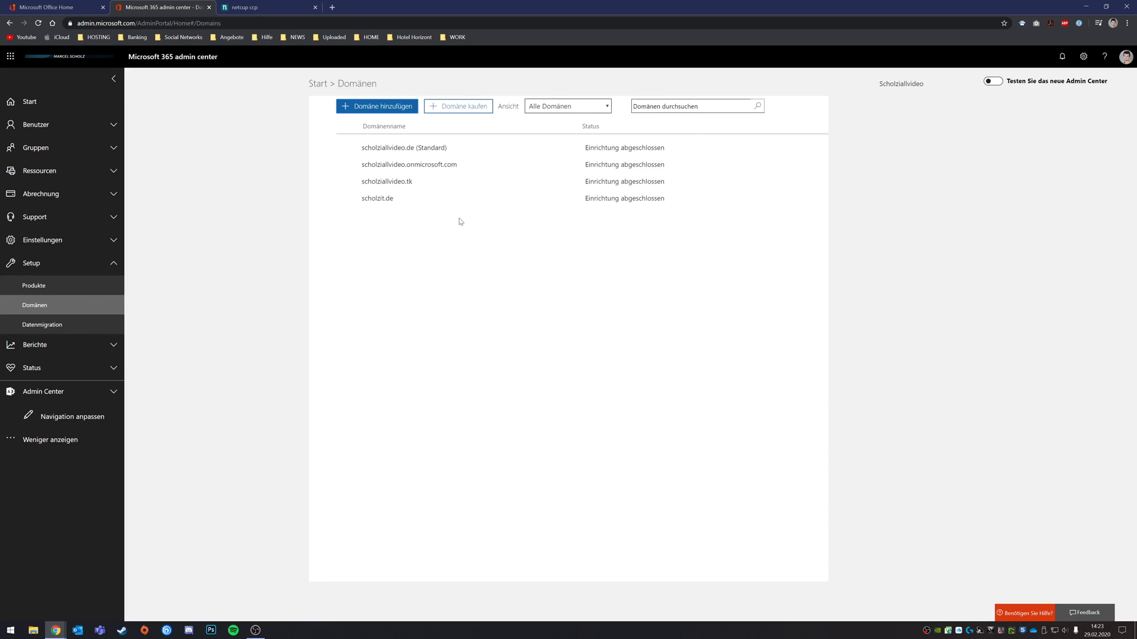